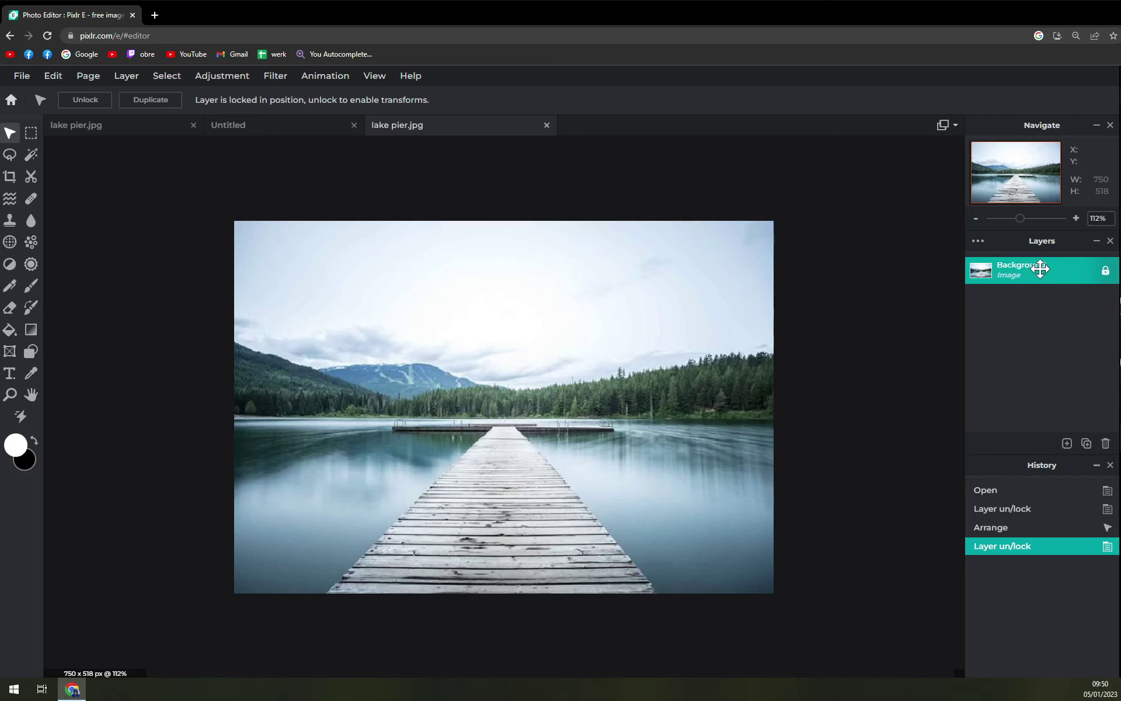
Step: Toggle the Background layer unlocked and back to locked in its layer settings
left_click(1045, 268)
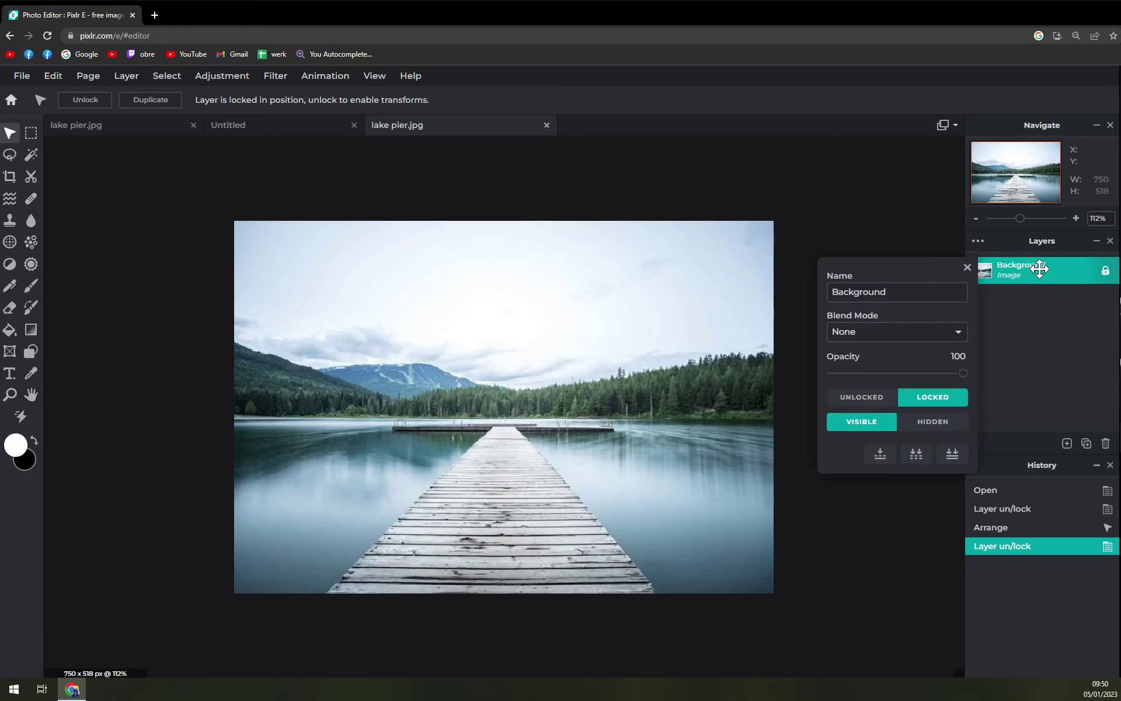
left_click(862, 403)
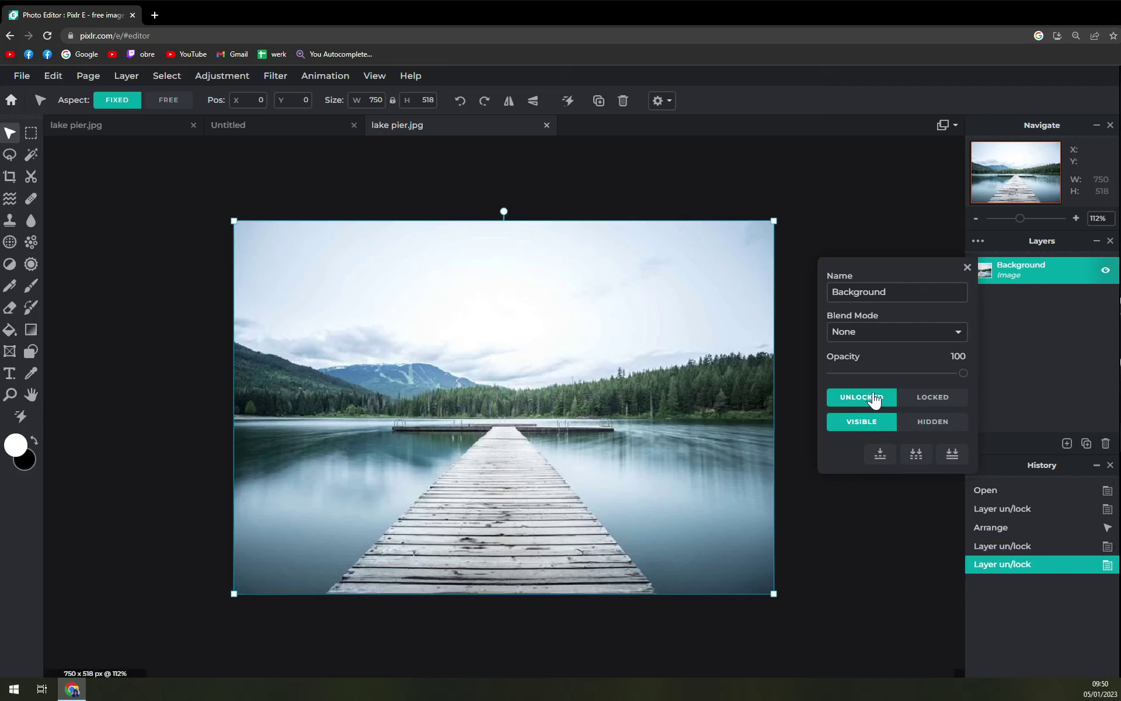
left_click(954, 397)
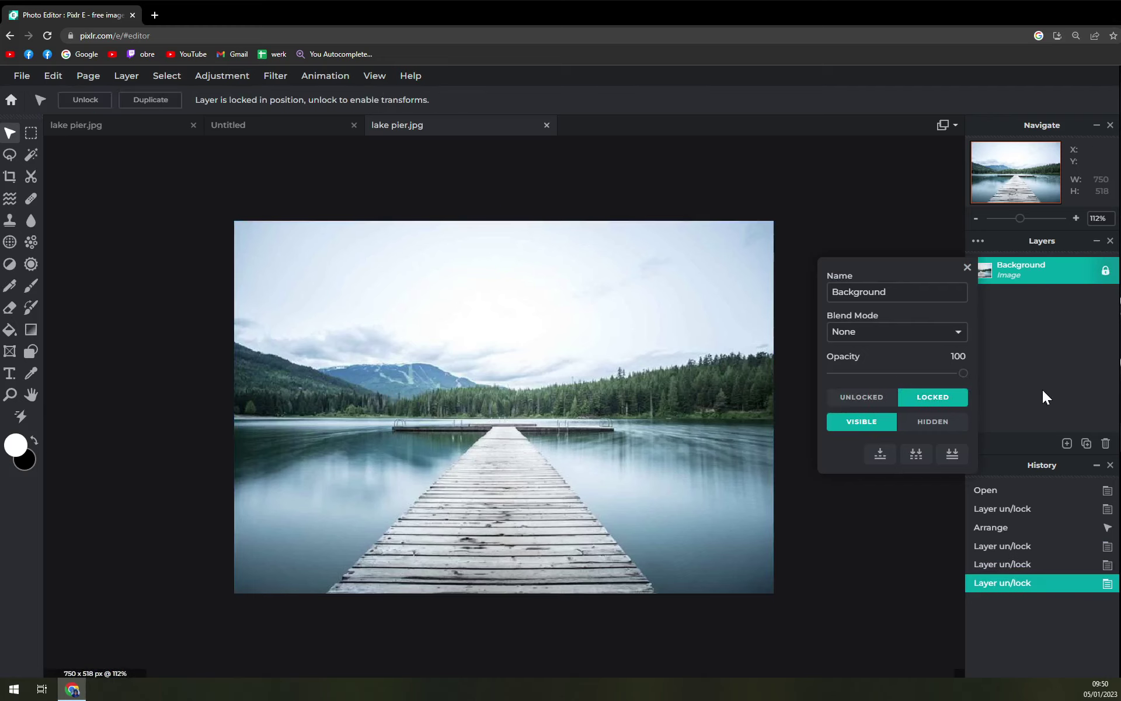
left_click(968, 266)
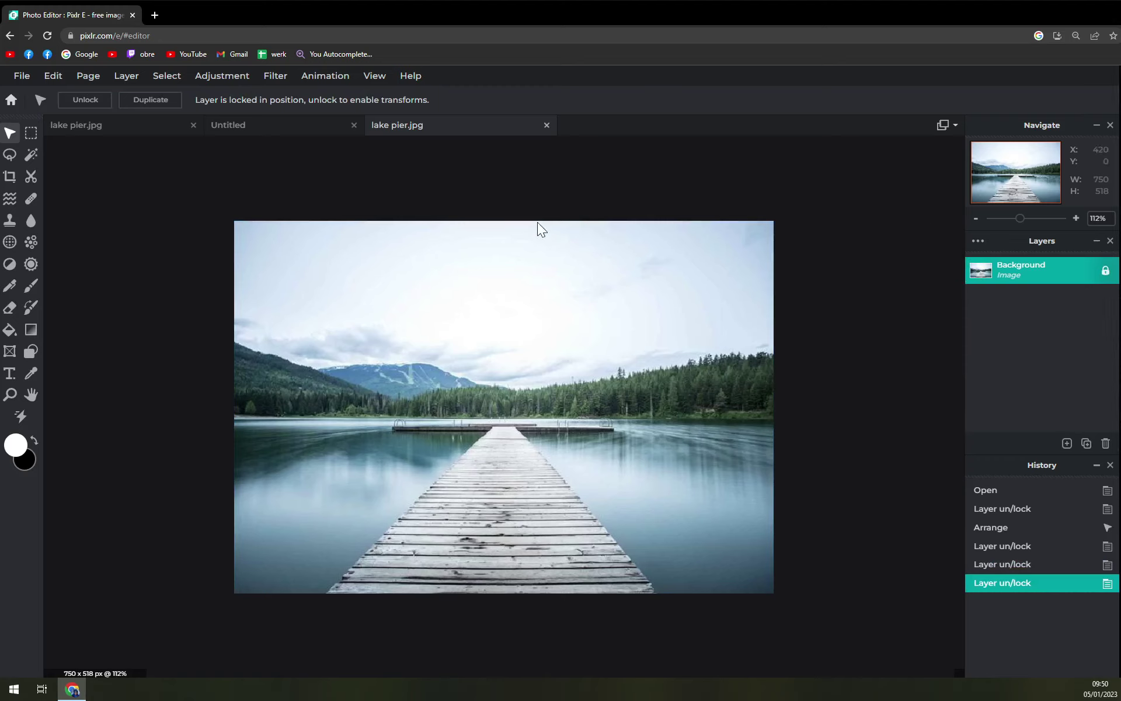
Step: Add a new empty Layer 2 above the background via the Layer menu and select it
left_click(122, 91)
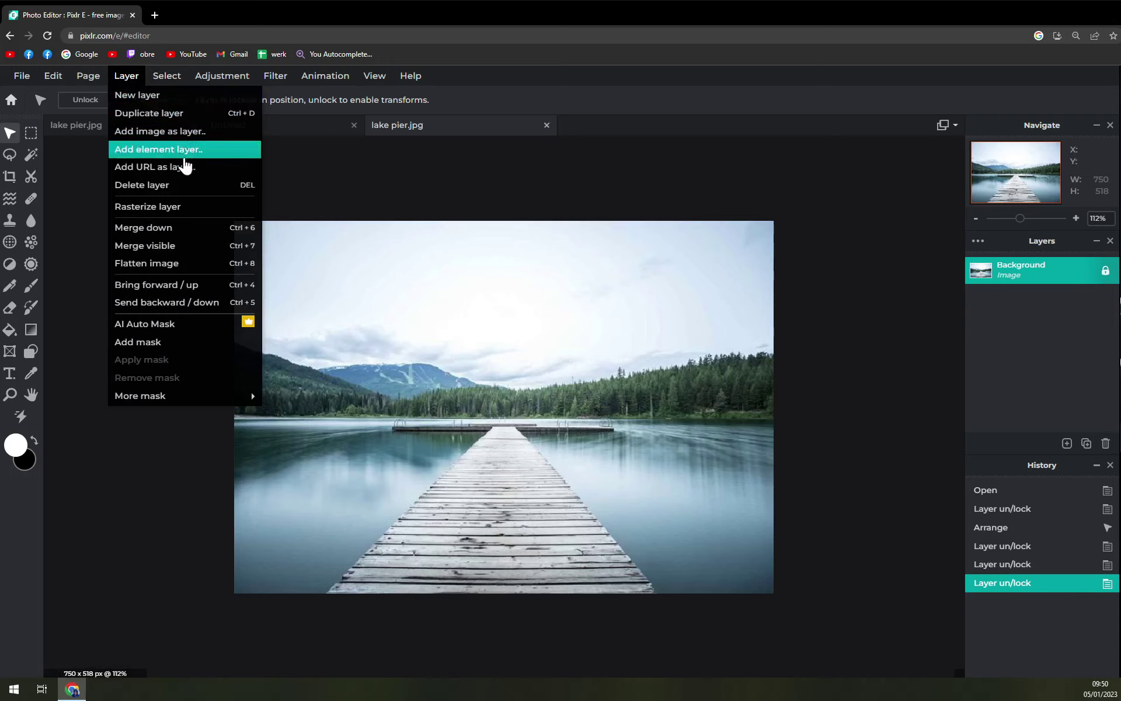
left_click(159, 96)
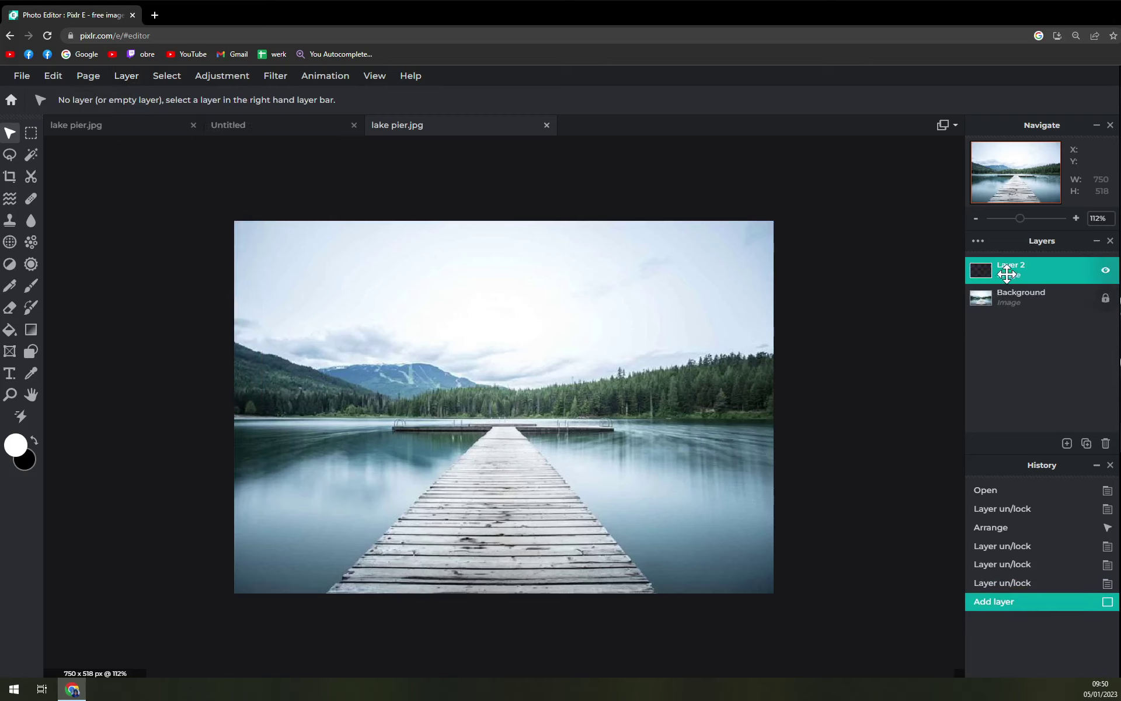
left_click(1012, 299)
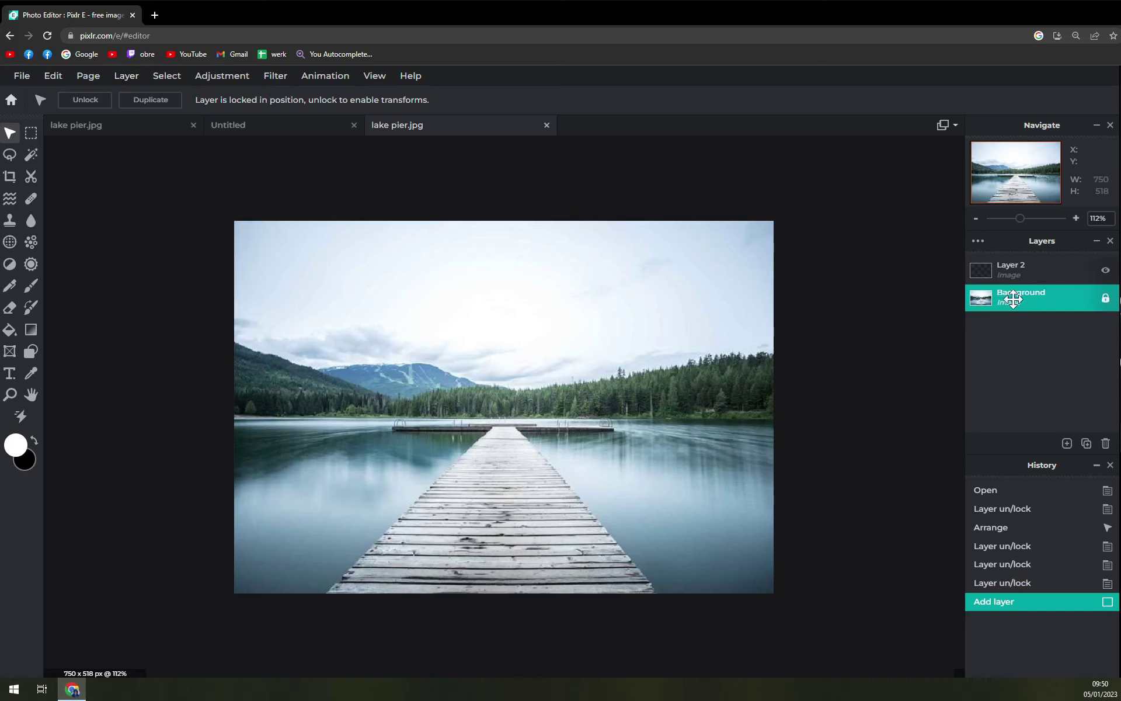
left_click(1014, 274)
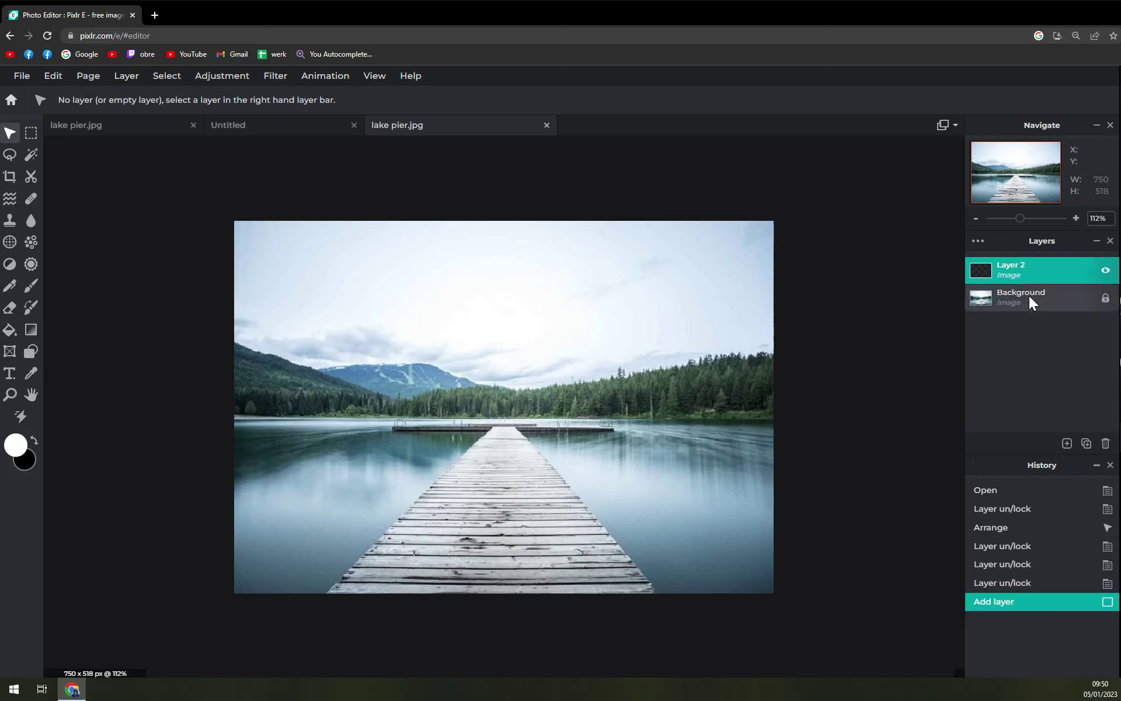
Step: Toggle Layer 2's visibility in its settings, leaving it visible
left_click(1015, 272)
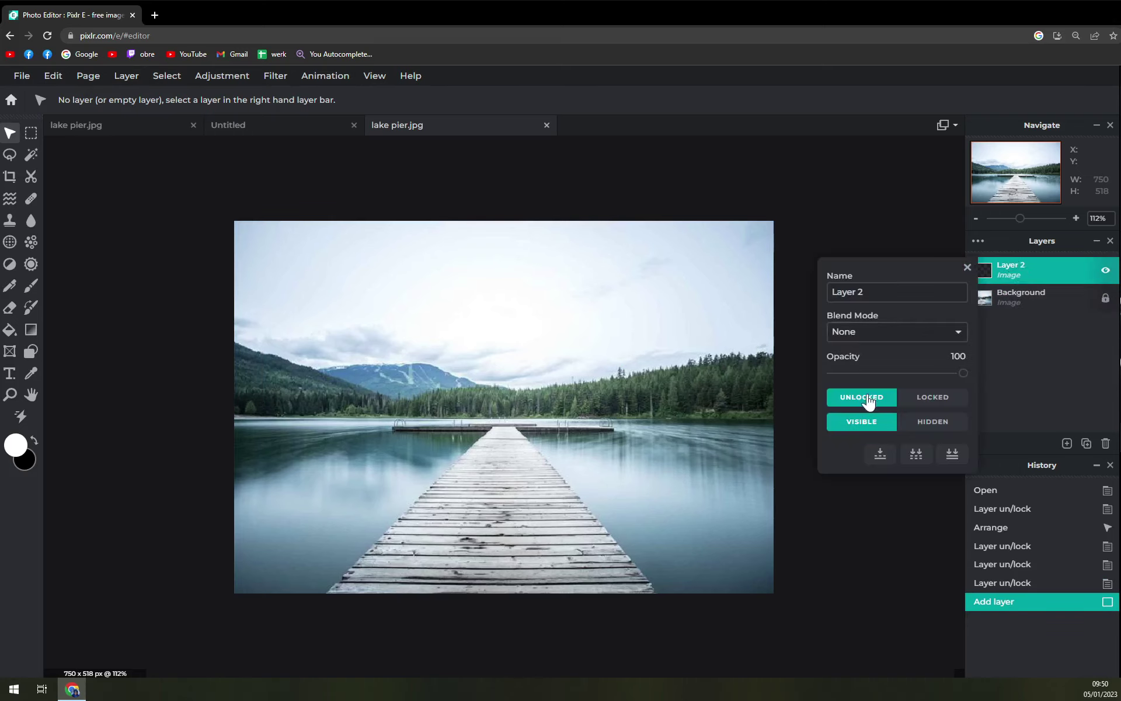
left_click(933, 426)
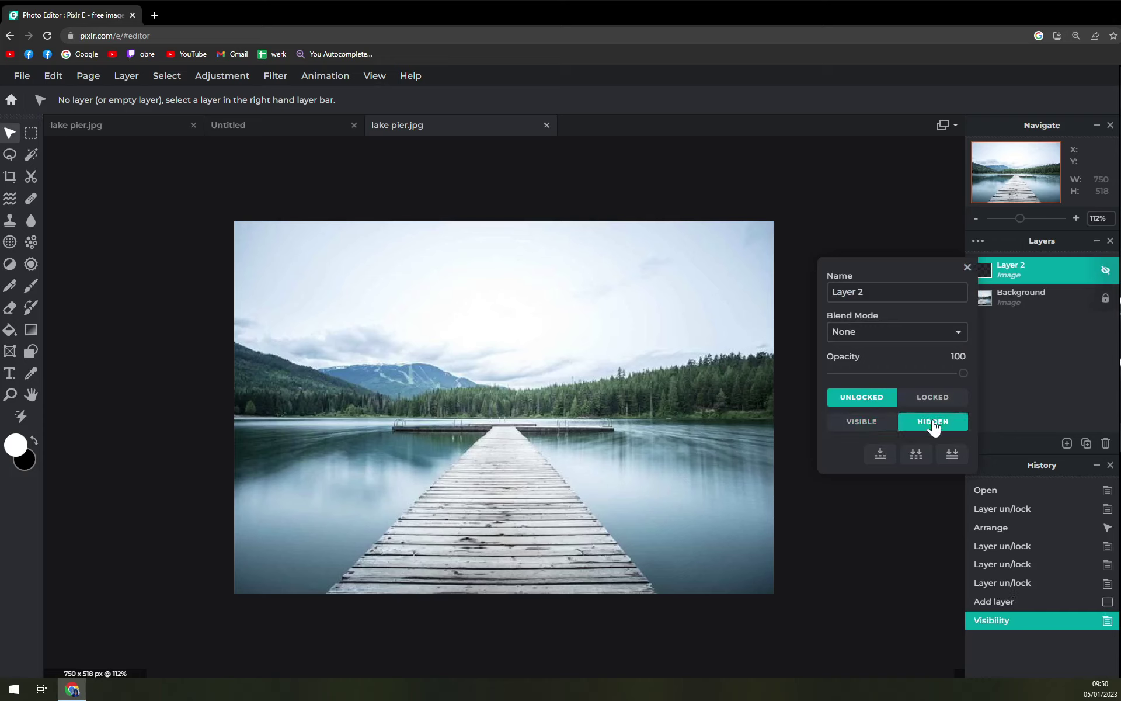
left_click(933, 426)
left_click(862, 423)
left_click(857, 292)
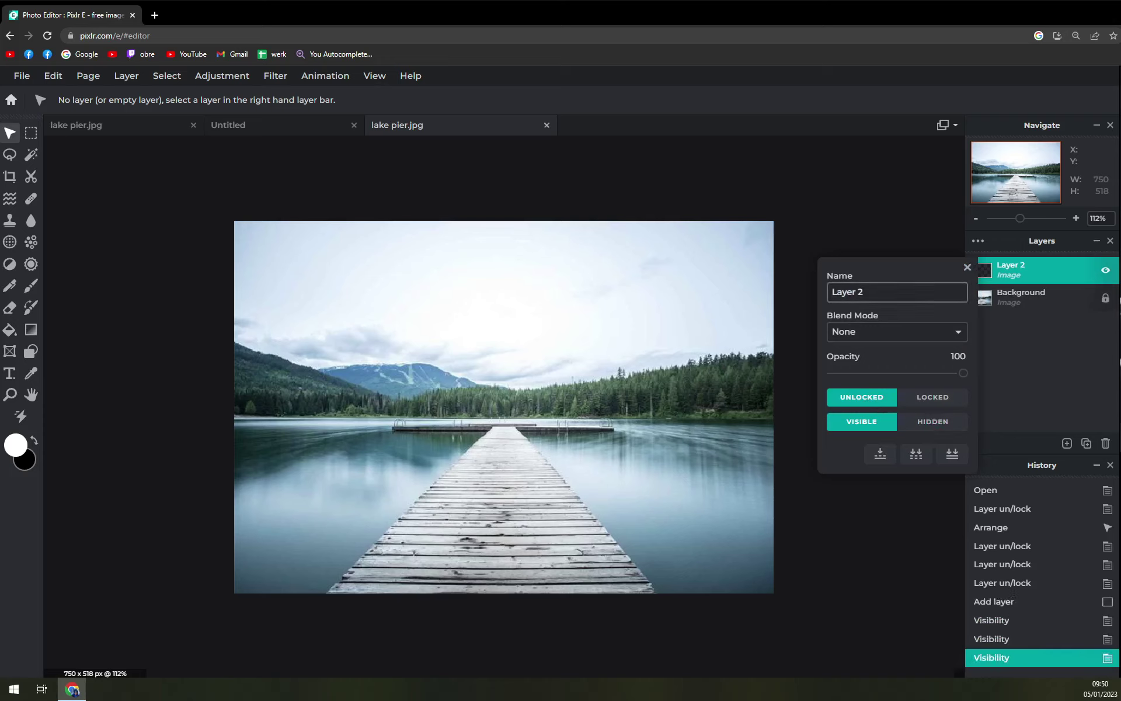
left_click(991, 345)
left_click(985, 270)
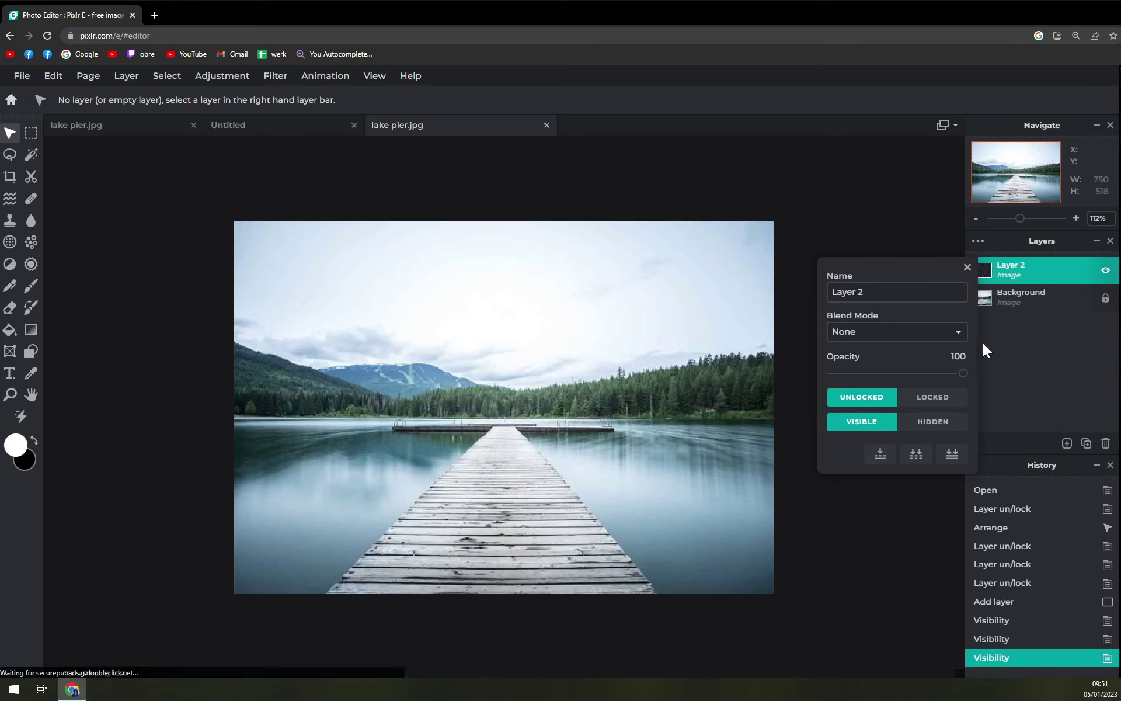
left_click(977, 270)
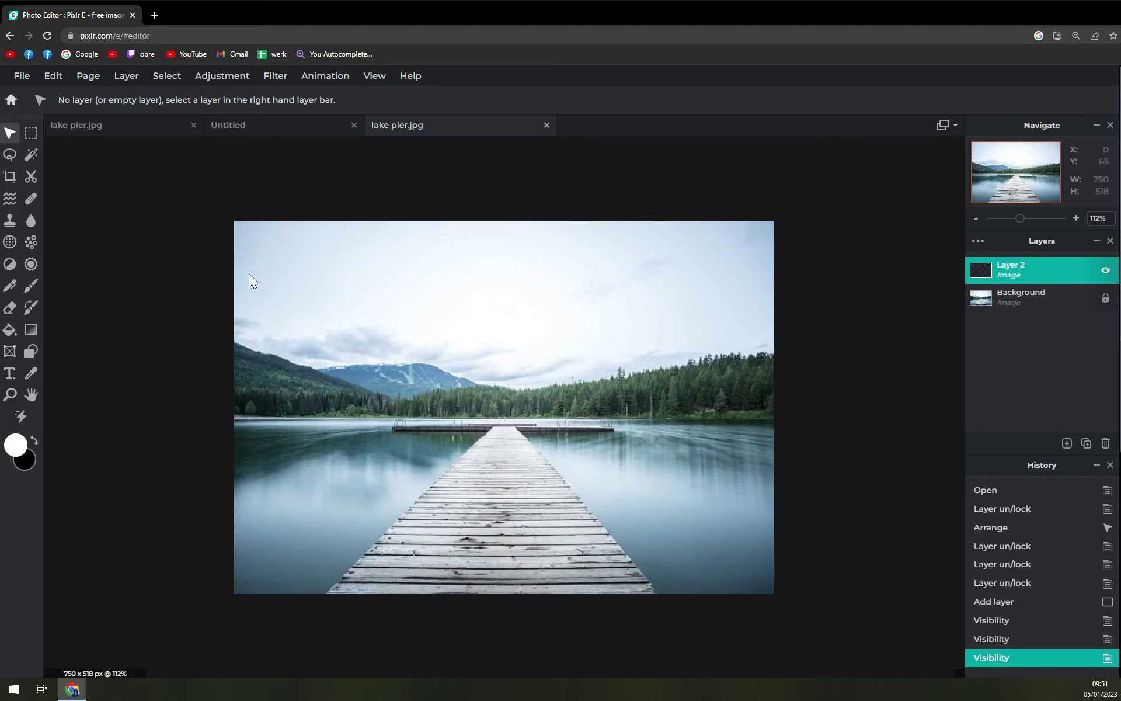
Step: Add the moonmoon.png wolf image from disk as a new layer
left_click(127, 76)
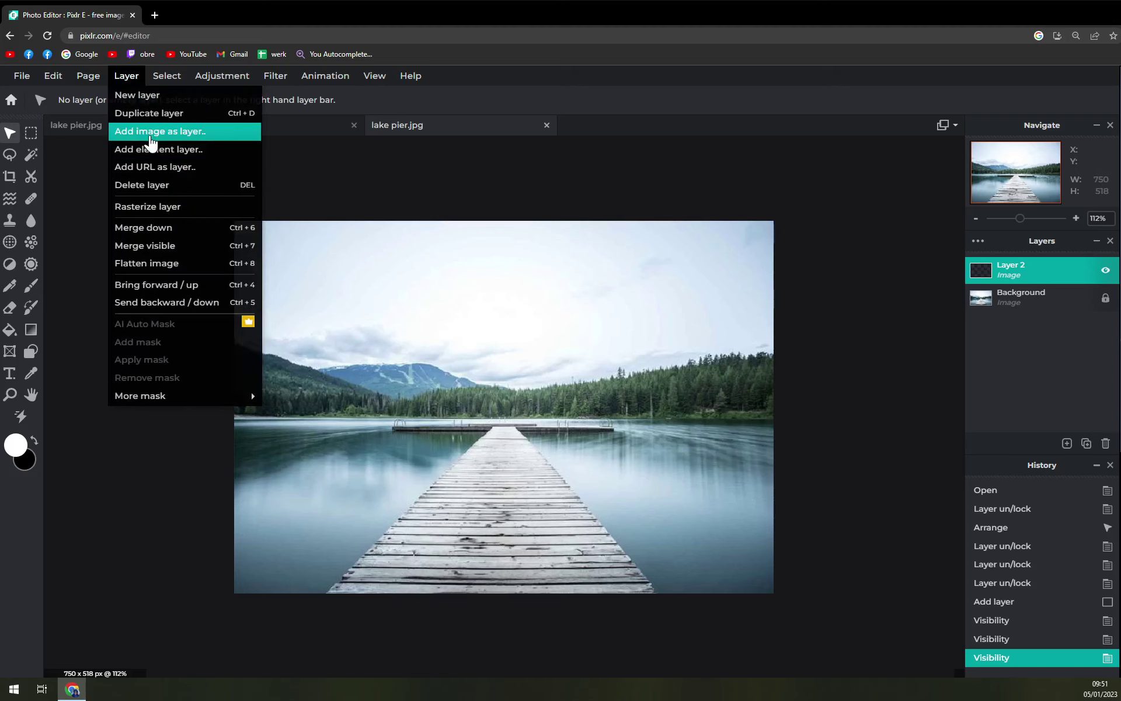
left_click(151, 132)
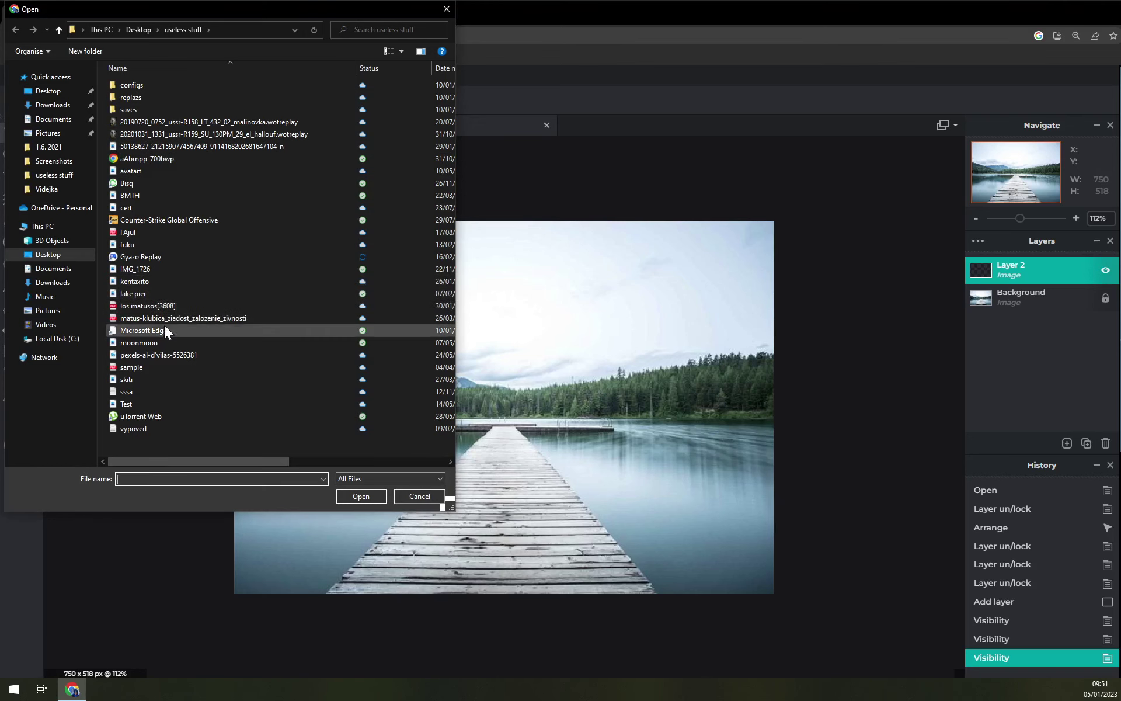
double_click(159, 342)
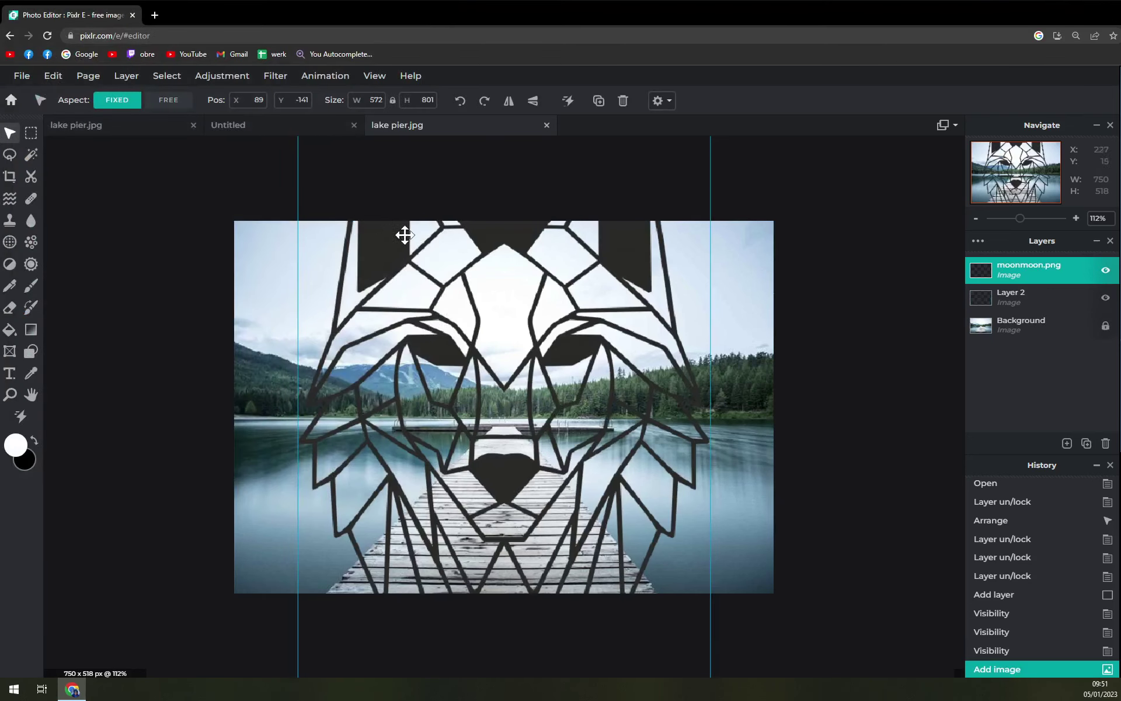
Step: Shrink the wolf head and move it into the photo's top-right corner
left_click_drag(400, 233, 354, 274)
left_click_drag(303, 232, 555, 583)
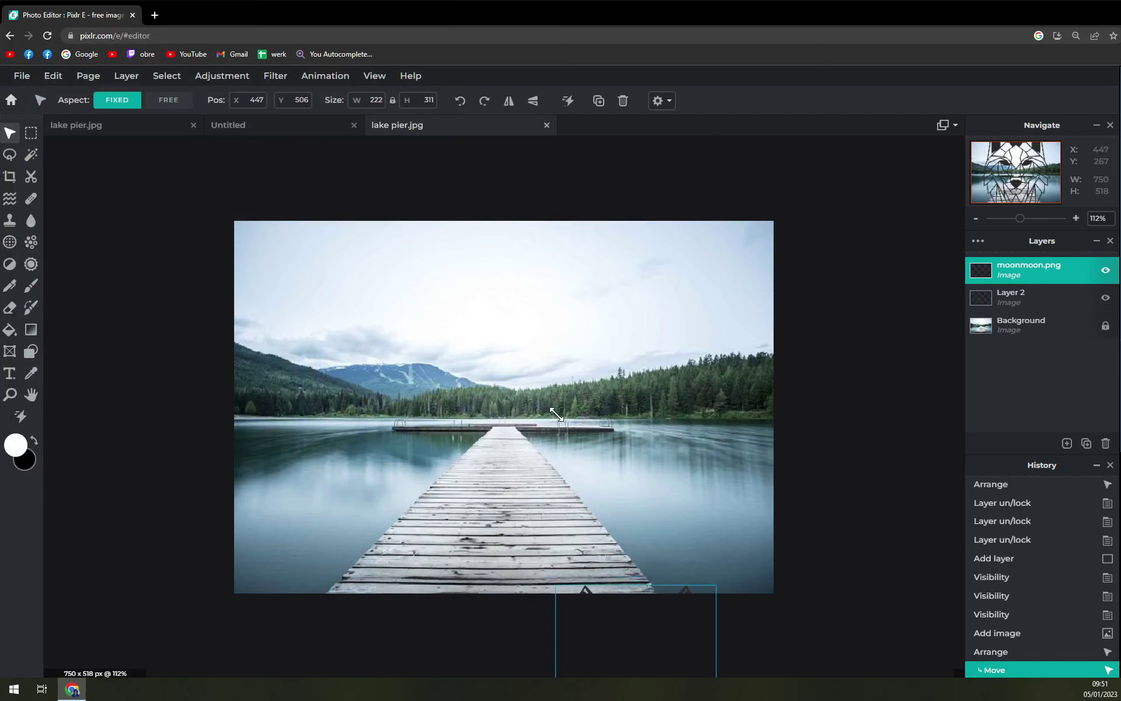
mouse_move(630, 587)
left_mouse_down()
mouse_move(455, 227)
mouse_move(503, 287)
left_mouse_up()
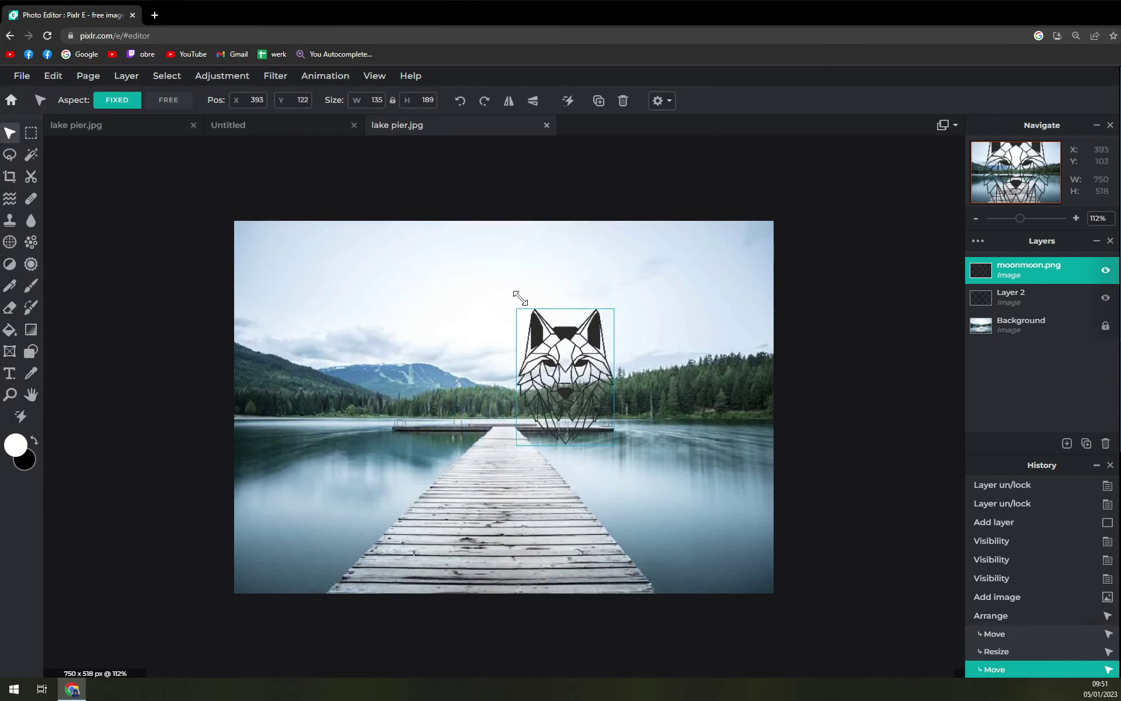
left_click_drag(536, 335, 724, 273)
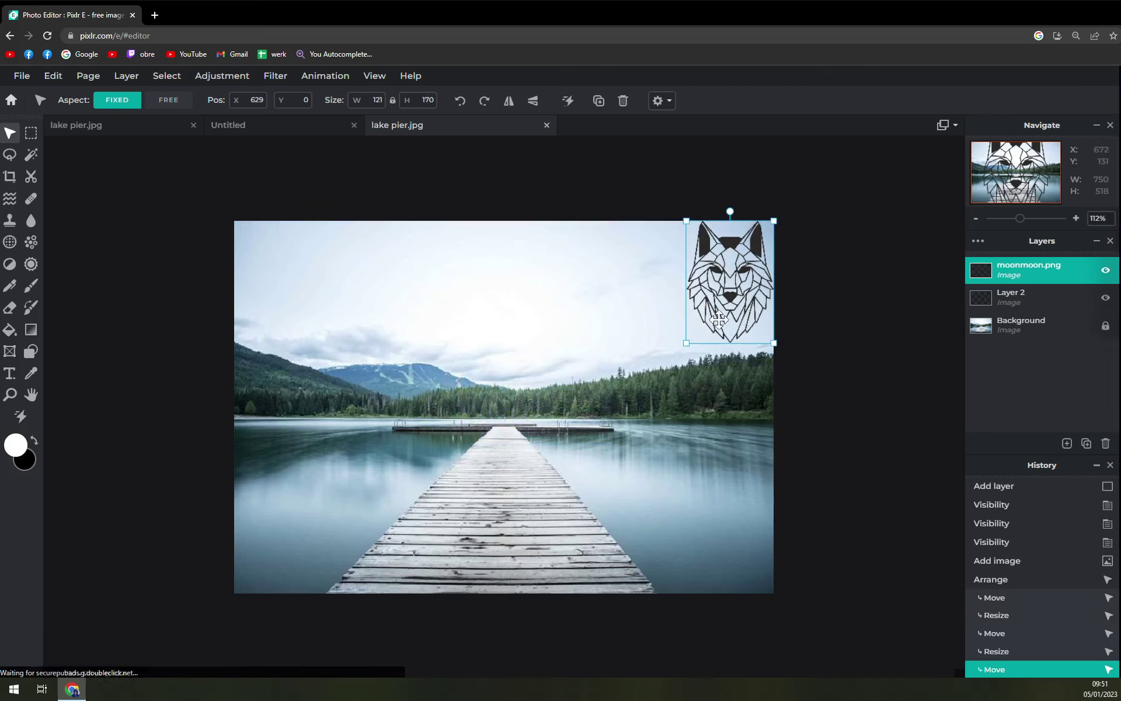
left_click_drag(686, 342, 700, 331)
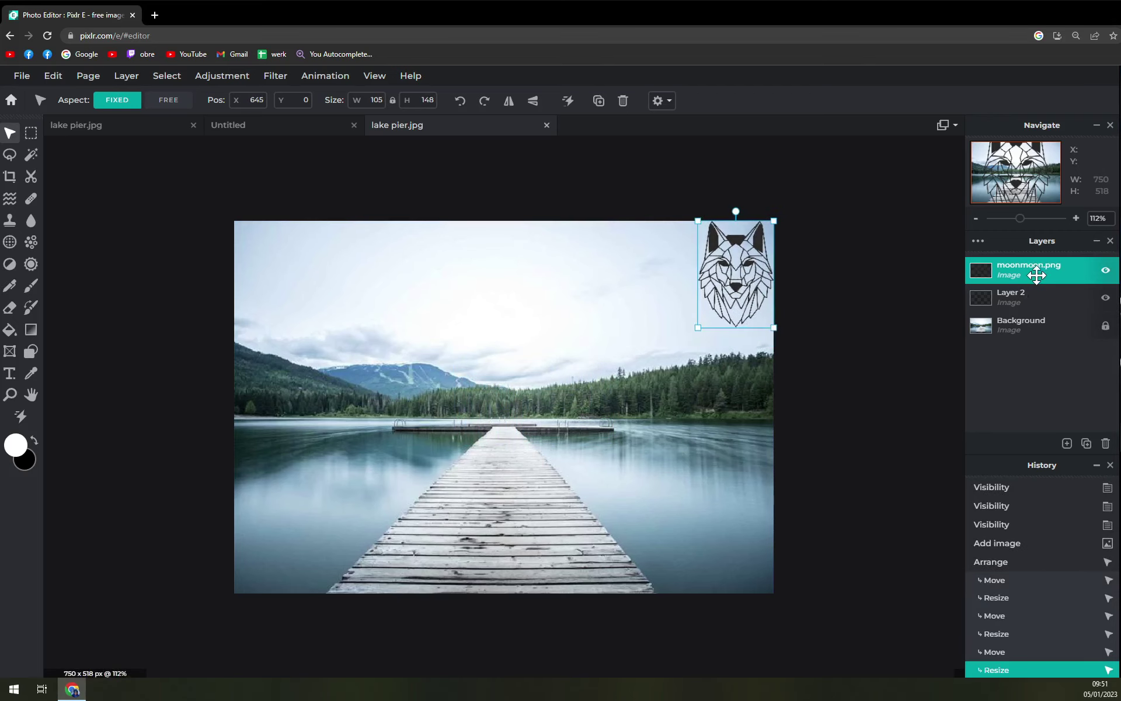
Step: Hide the empty Layer 2 and nudge the wolf head flush into the corner
left_click(1105, 297)
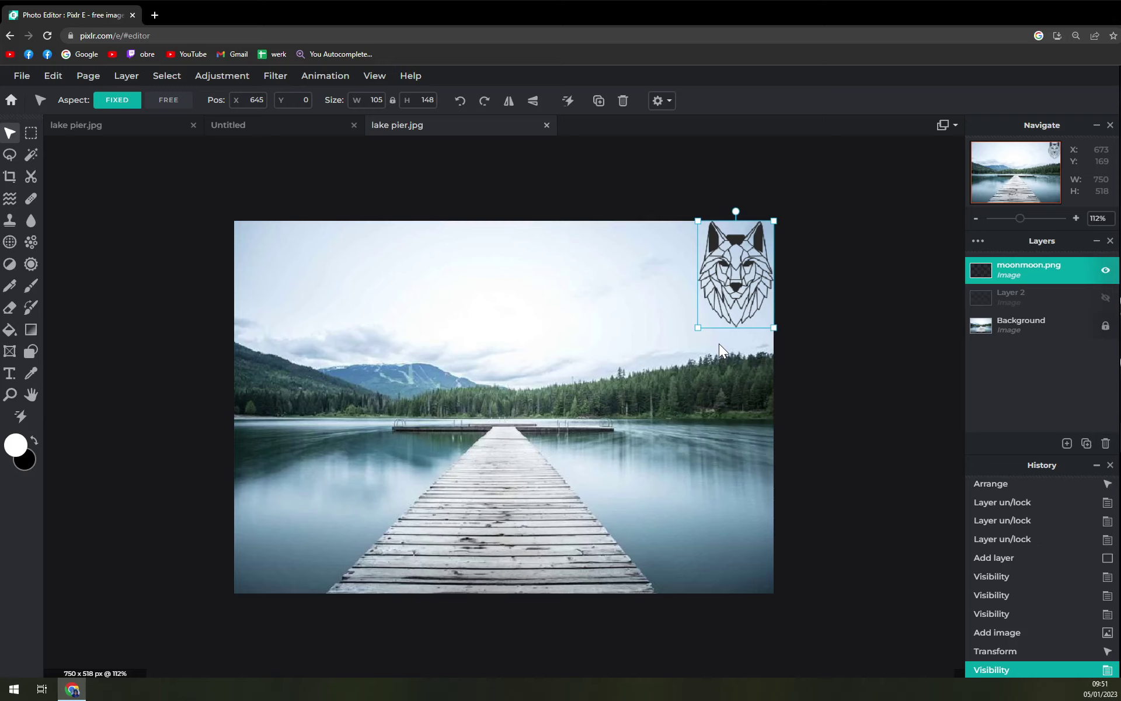
left_click_drag(739, 279, 751, 273)
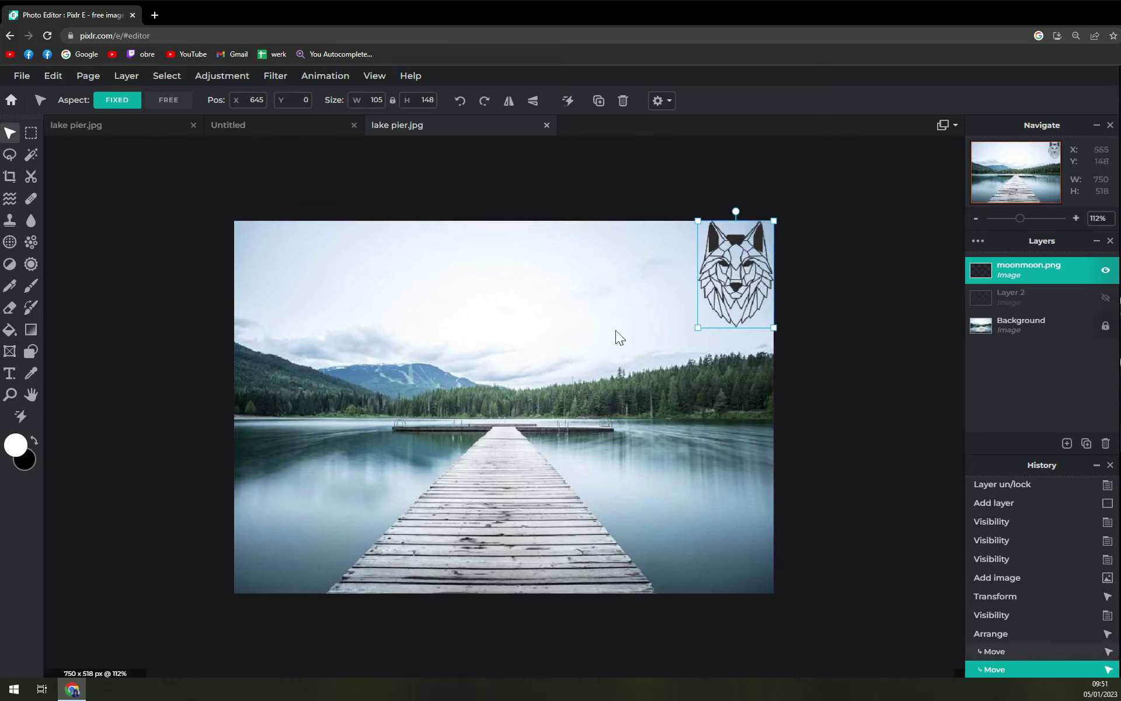
left_click(615, 330)
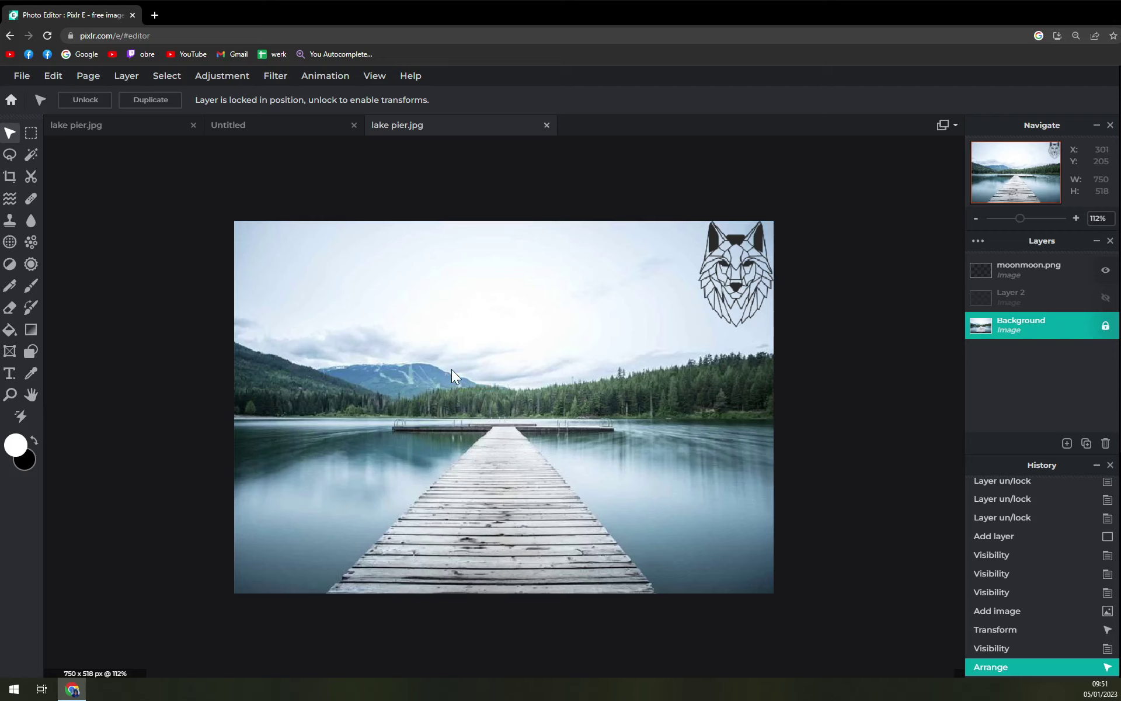
Step: Browse the right-click layer options around the wolf image without changing anything
left_click(749, 292)
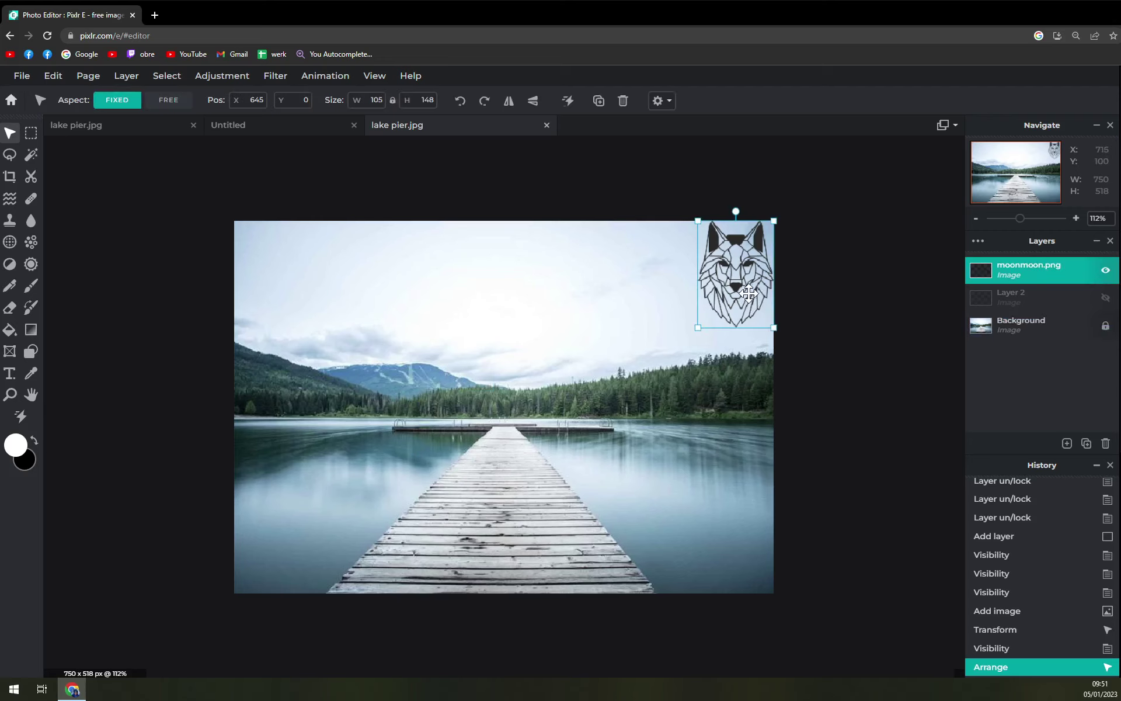
right_click(749, 291)
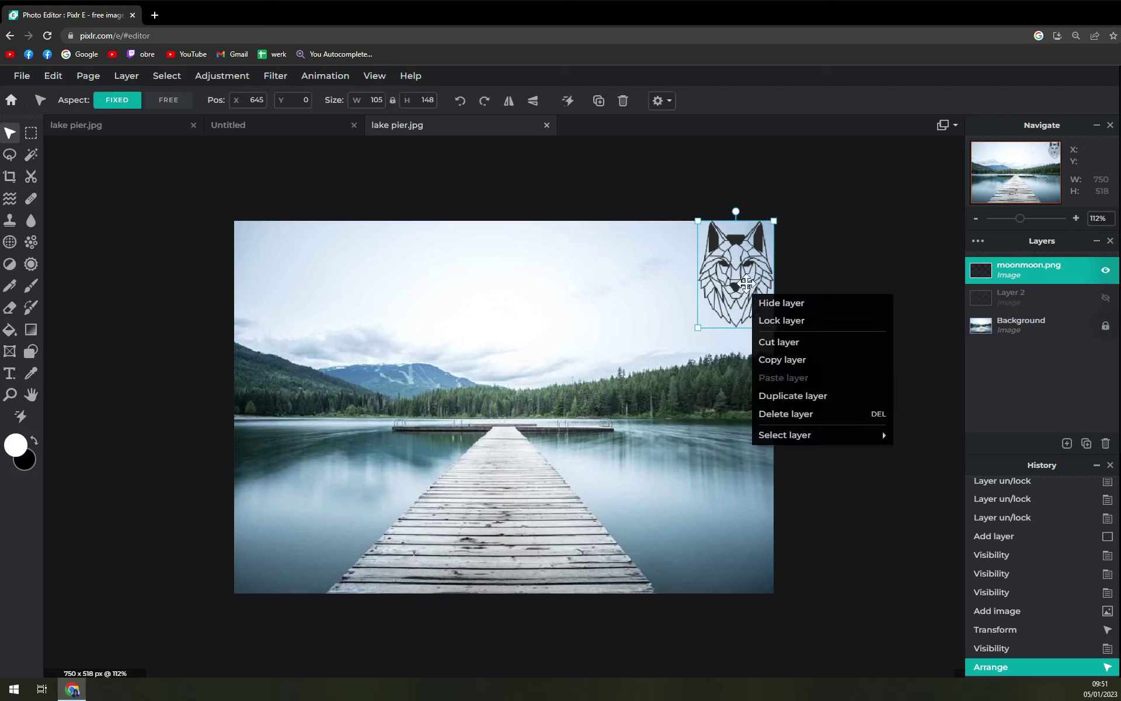
left_click(743, 282)
right_click(718, 289)
left_click(719, 287)
right_click(725, 286)
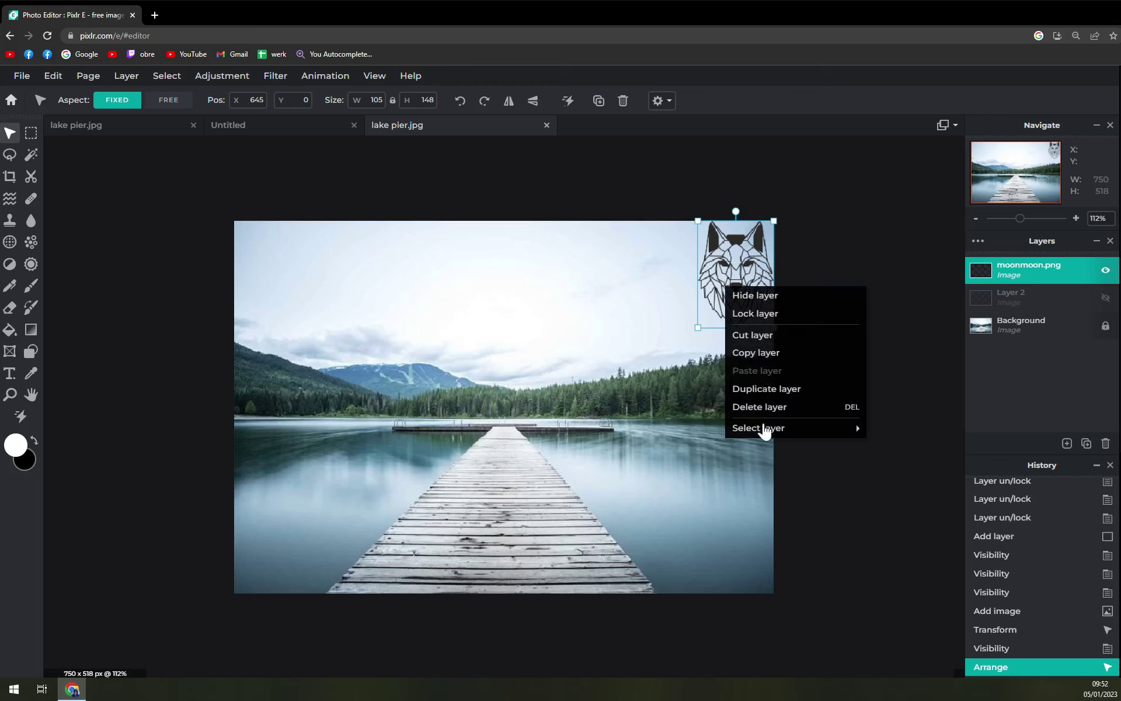
left_click(821, 448)
left_click(999, 302)
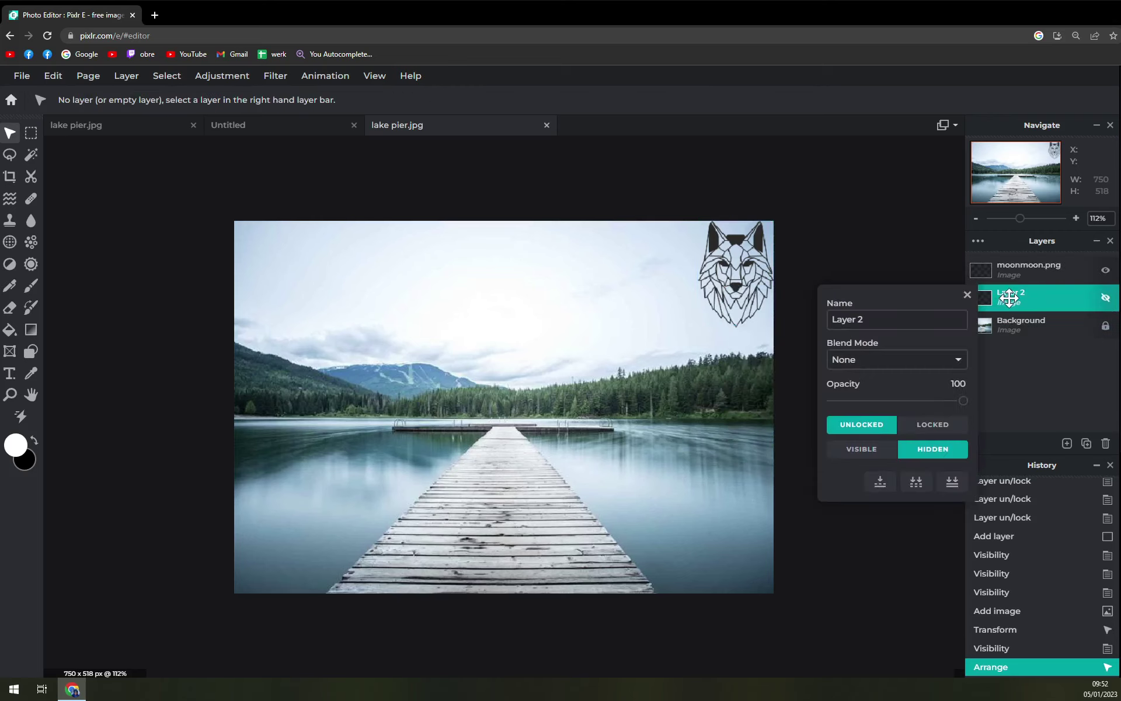
Step: Duplicate Layer 2, then delete both the copy and the empty Layer 2
right_click(558, 362)
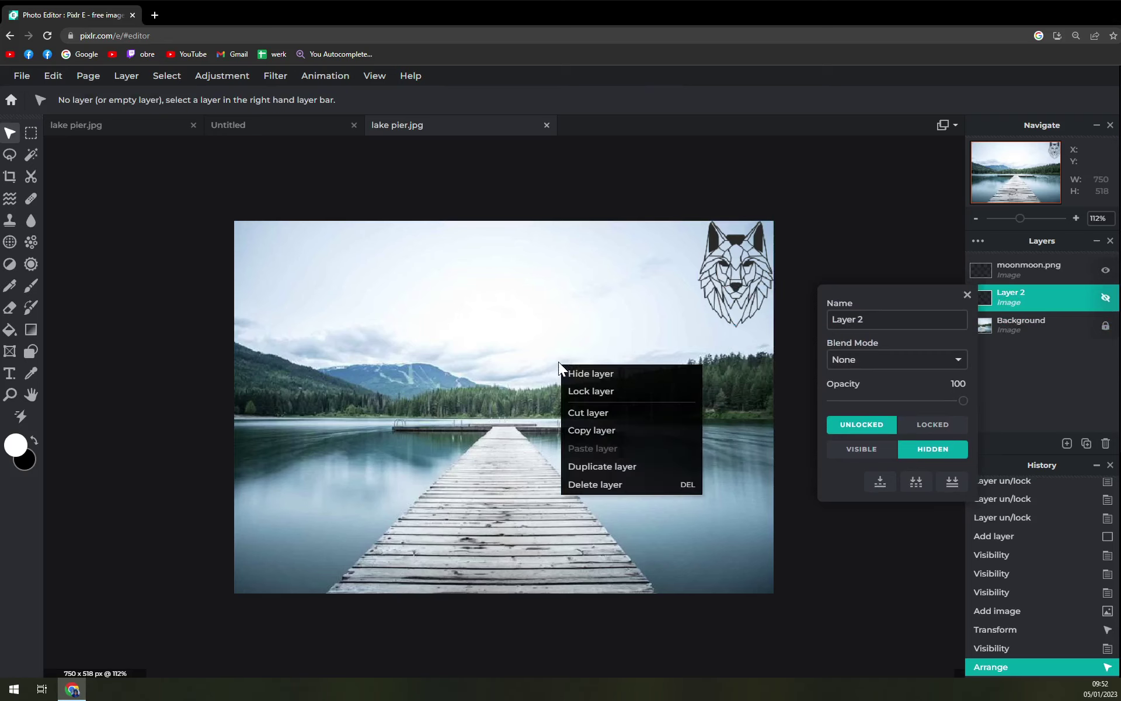
left_click(609, 463)
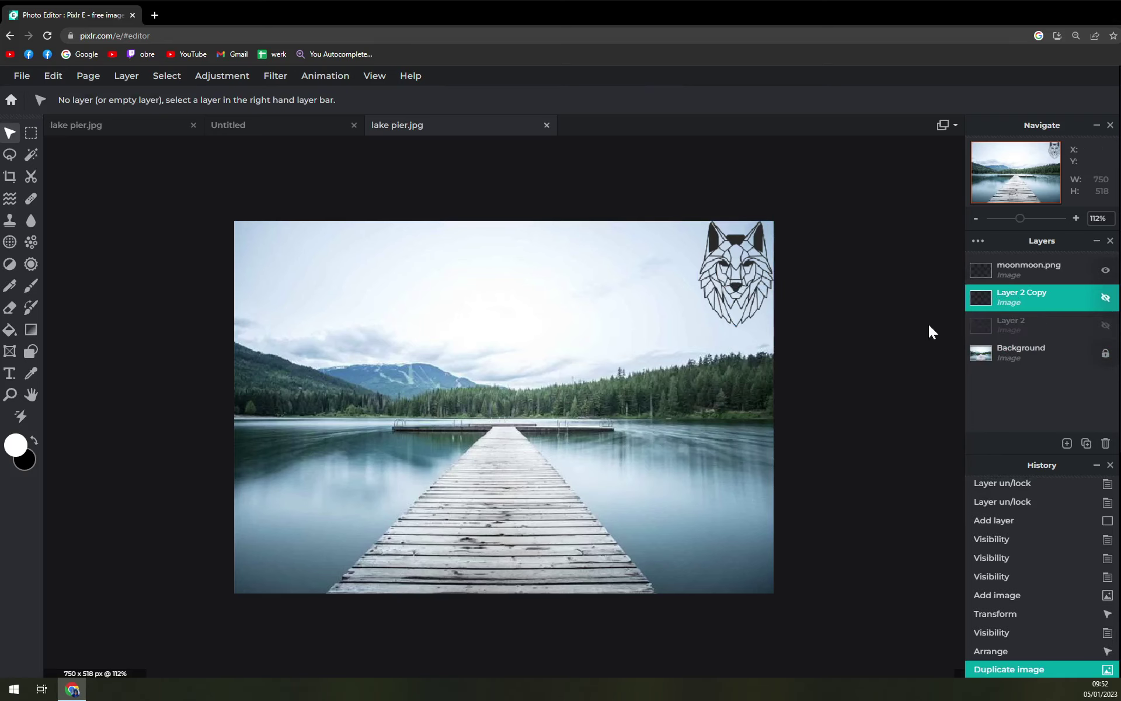
right_click(597, 391)
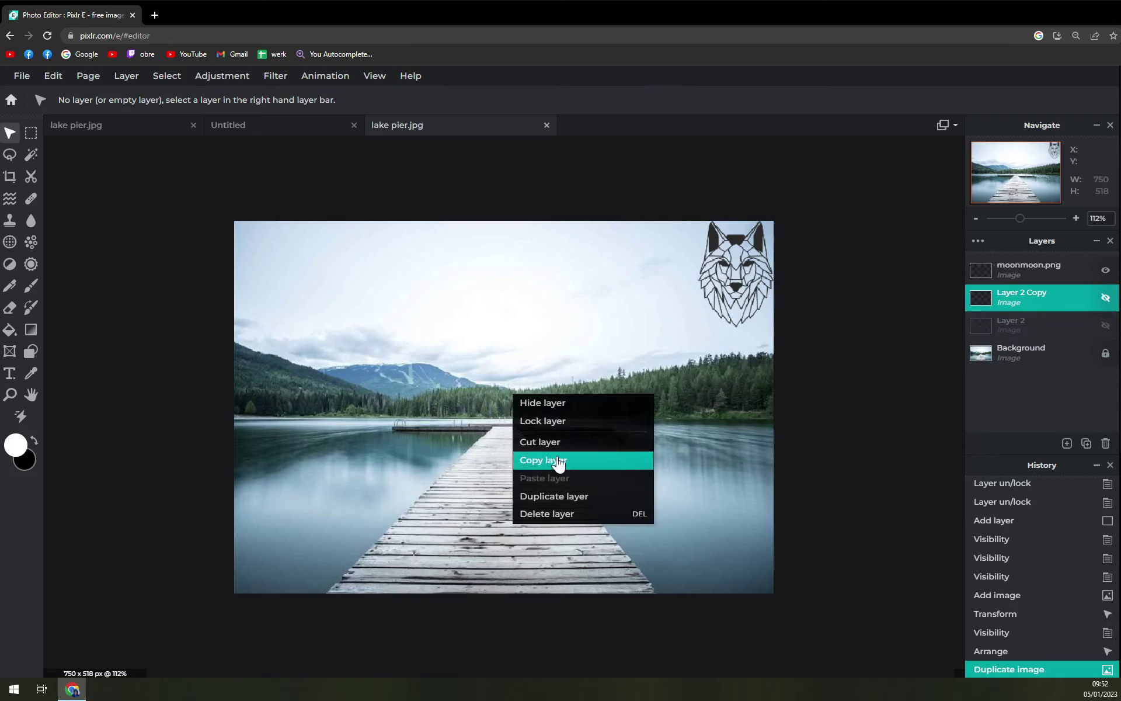
left_click(565, 514)
right_click(539, 407)
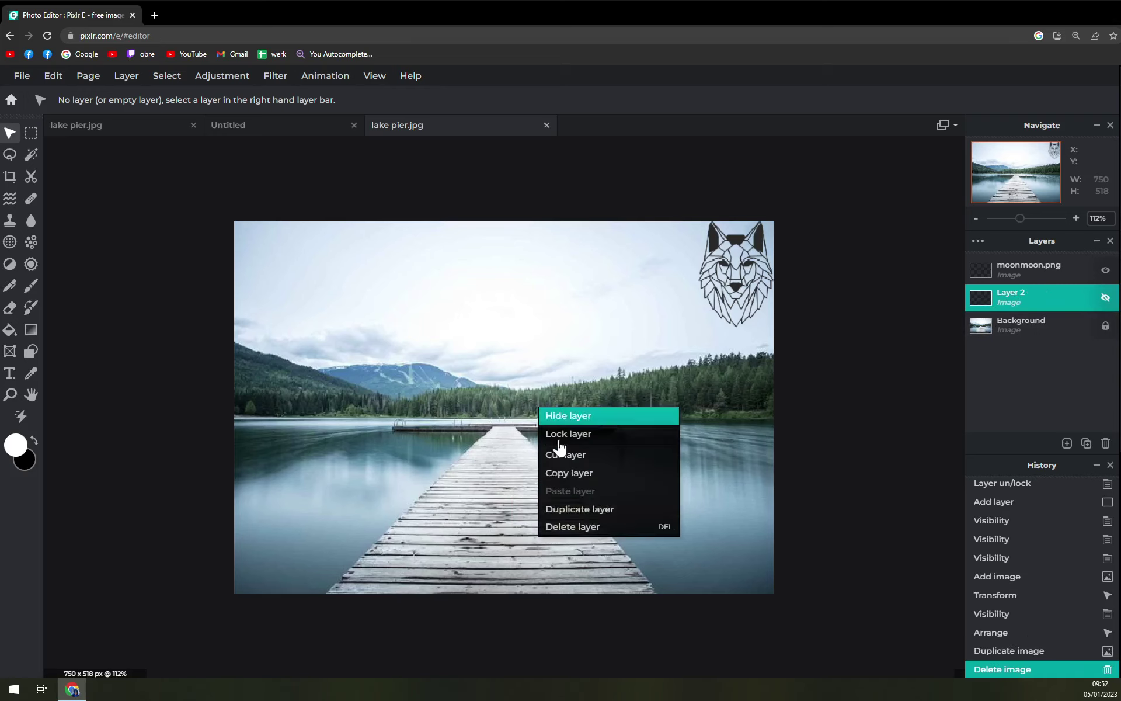
left_click(571, 526)
left_click(1007, 268)
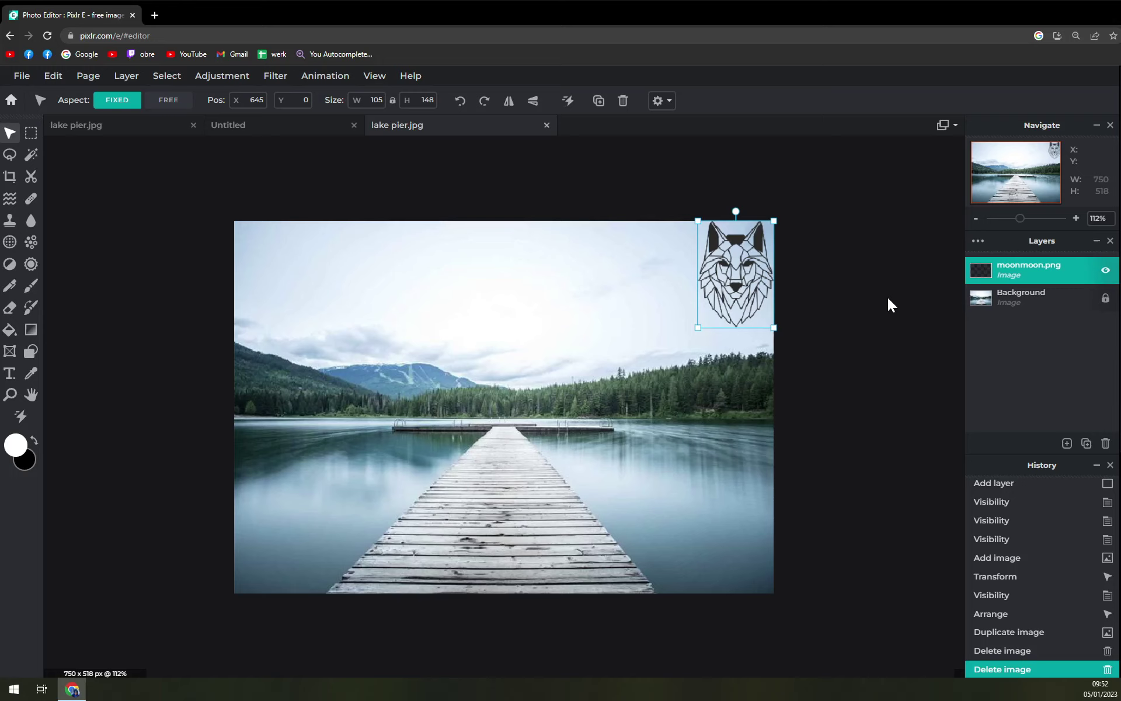
Step: Lock the moonmoon.png wolf layer in place from its layer settings
left_click(998, 298)
left_click(595, 296)
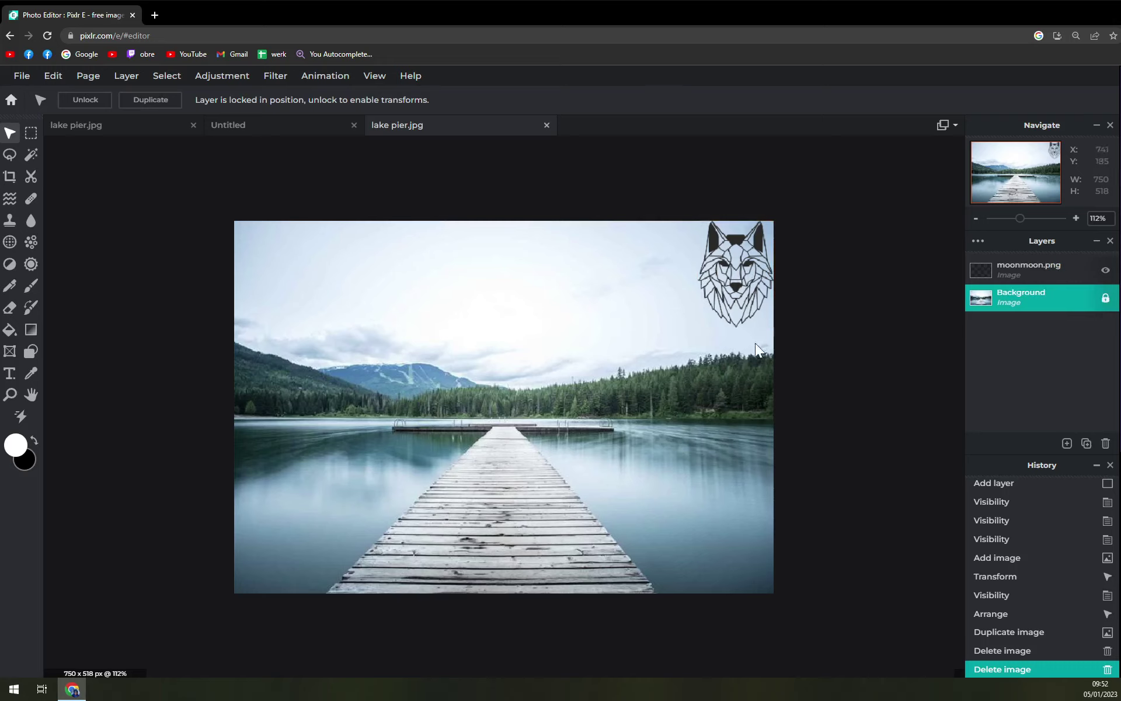
left_click(737, 274)
left_click(342, 261)
left_click(729, 296)
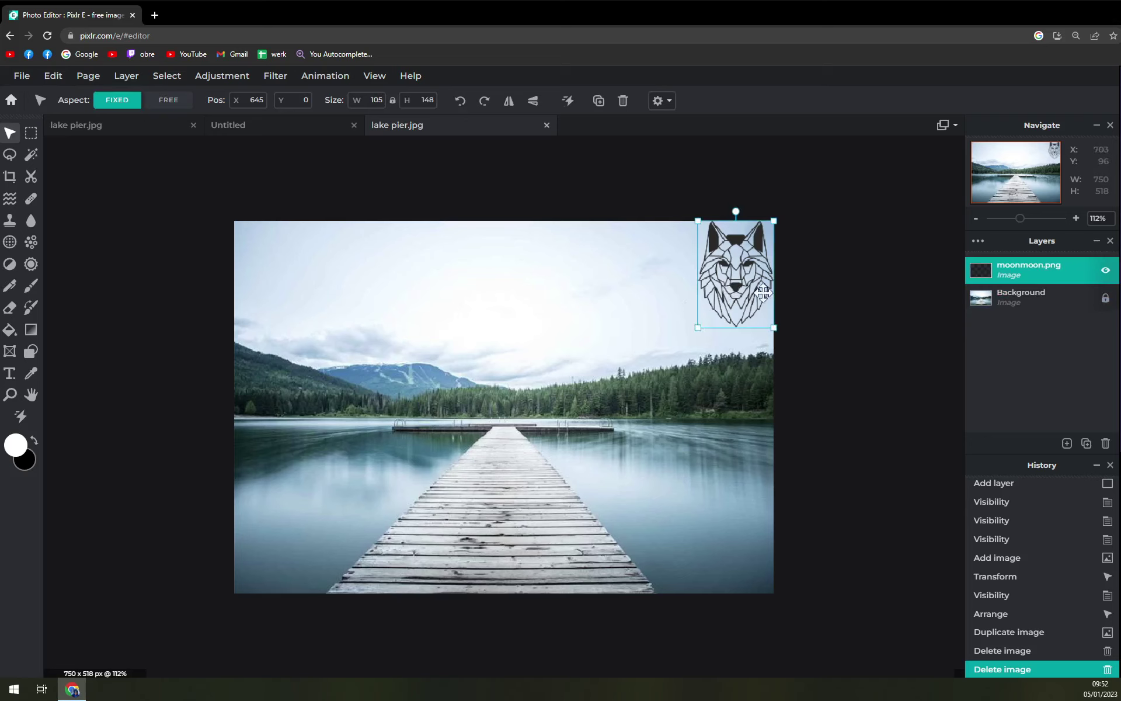
left_click(1021, 274)
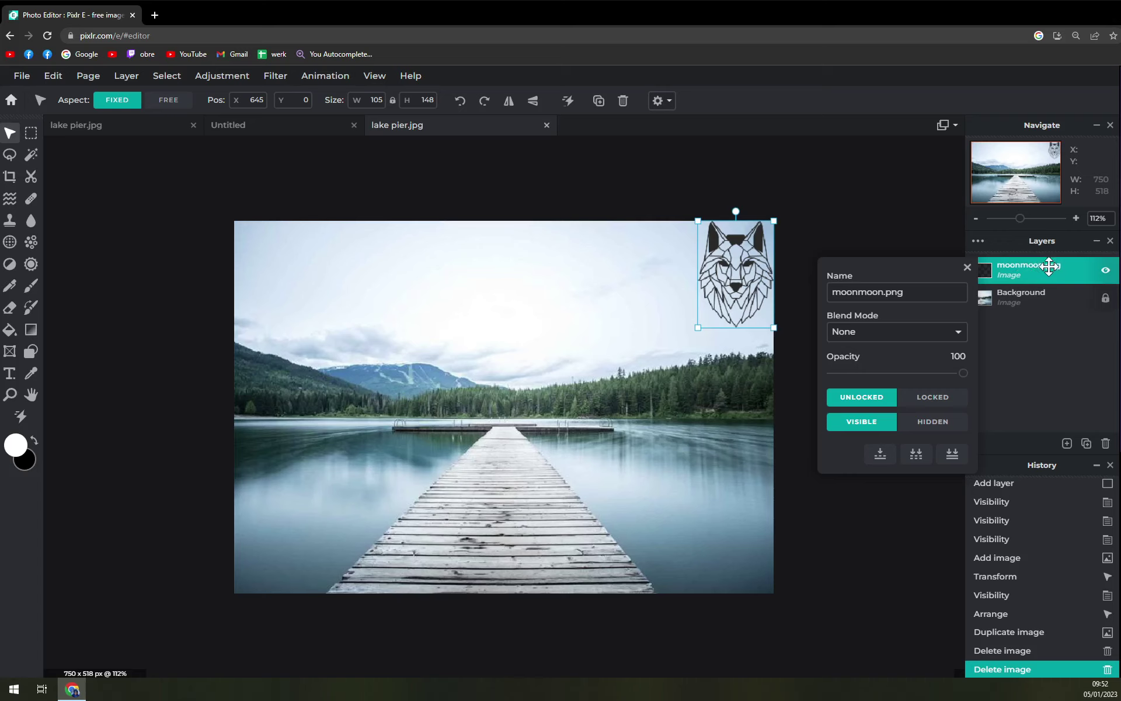
left_click(934, 401)
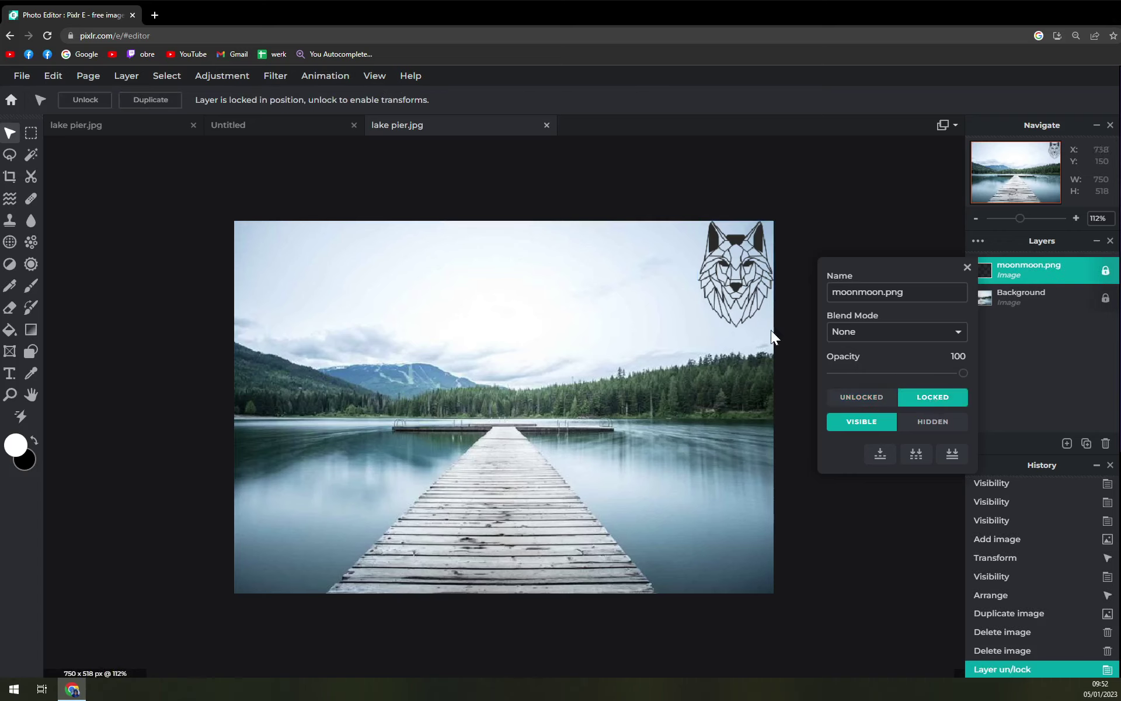
left_click(679, 297)
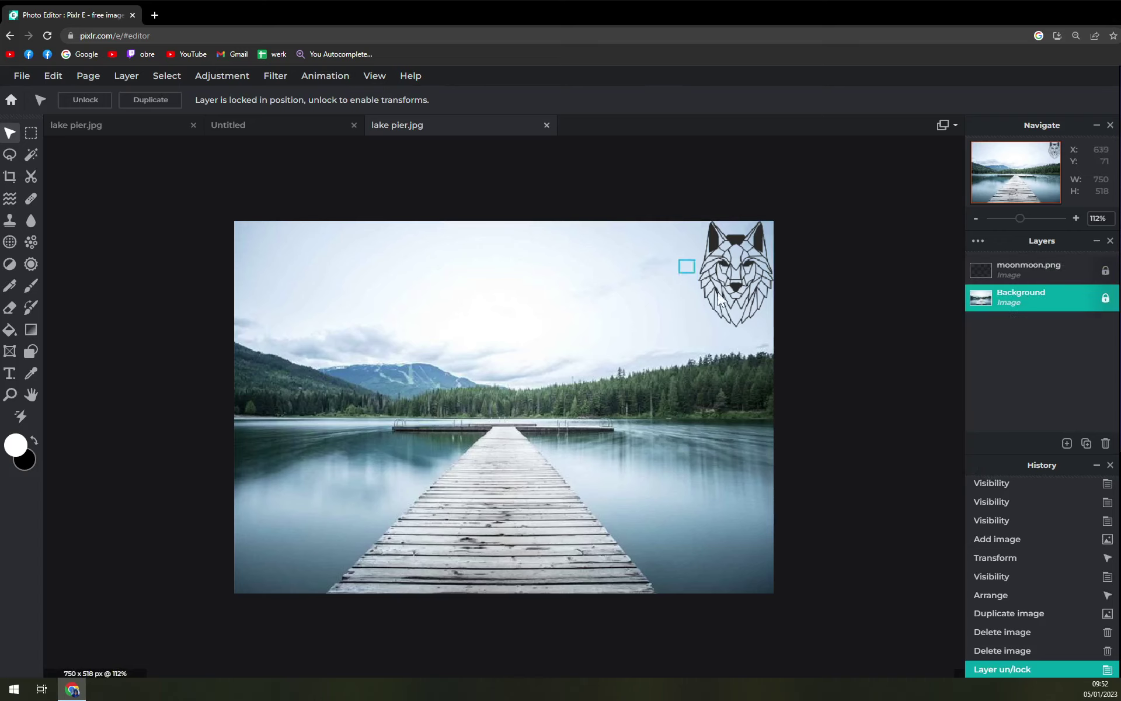
Step: Drag on the canvas to confirm the locked wolf head no longer moves
left_click_drag(620, 219, 792, 401)
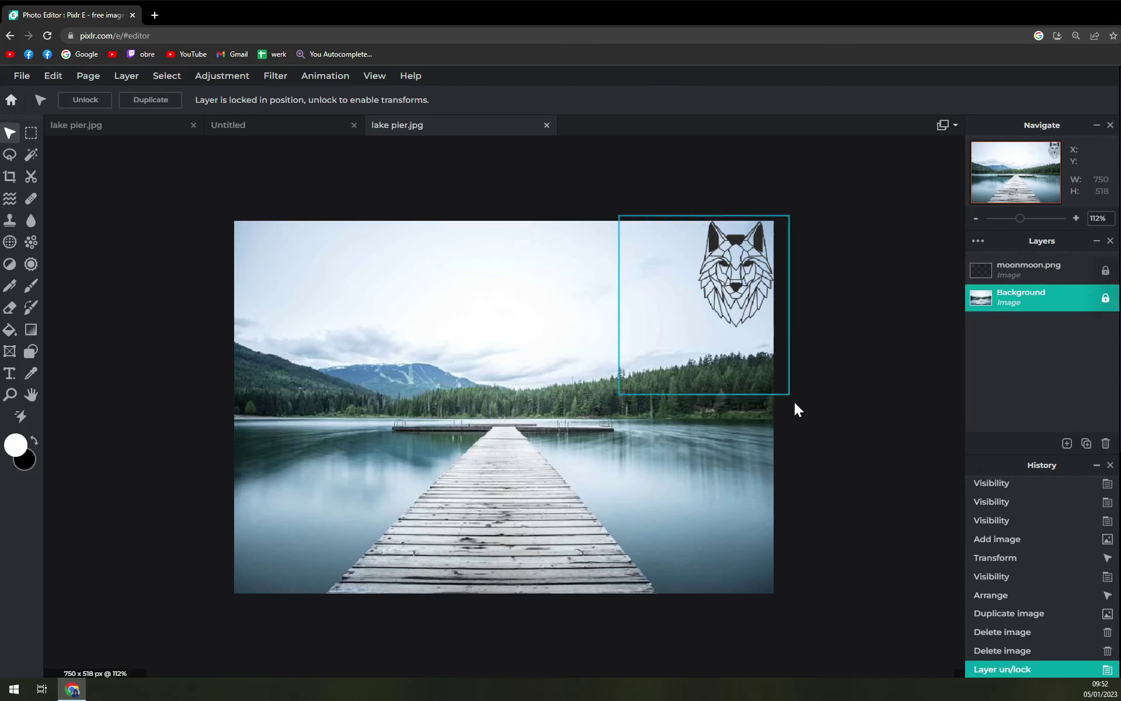
left_click(528, 242)
left_click_drag(405, 201, 823, 408)
left_click(681, 434)
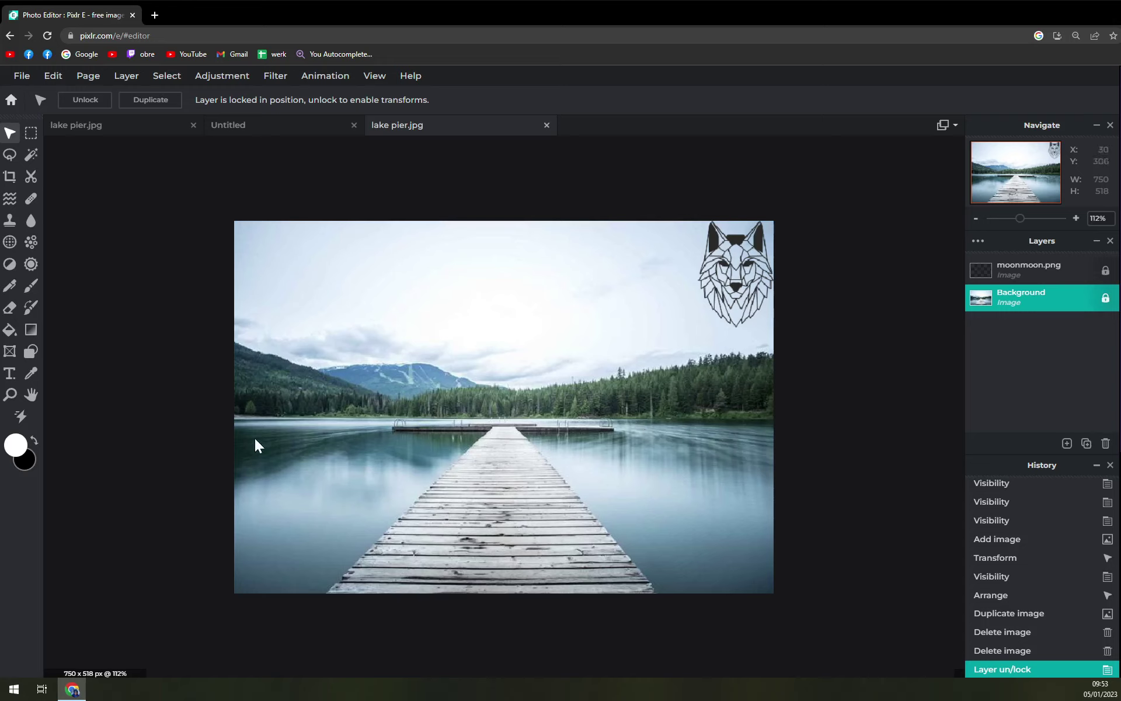
left_click(21, 75)
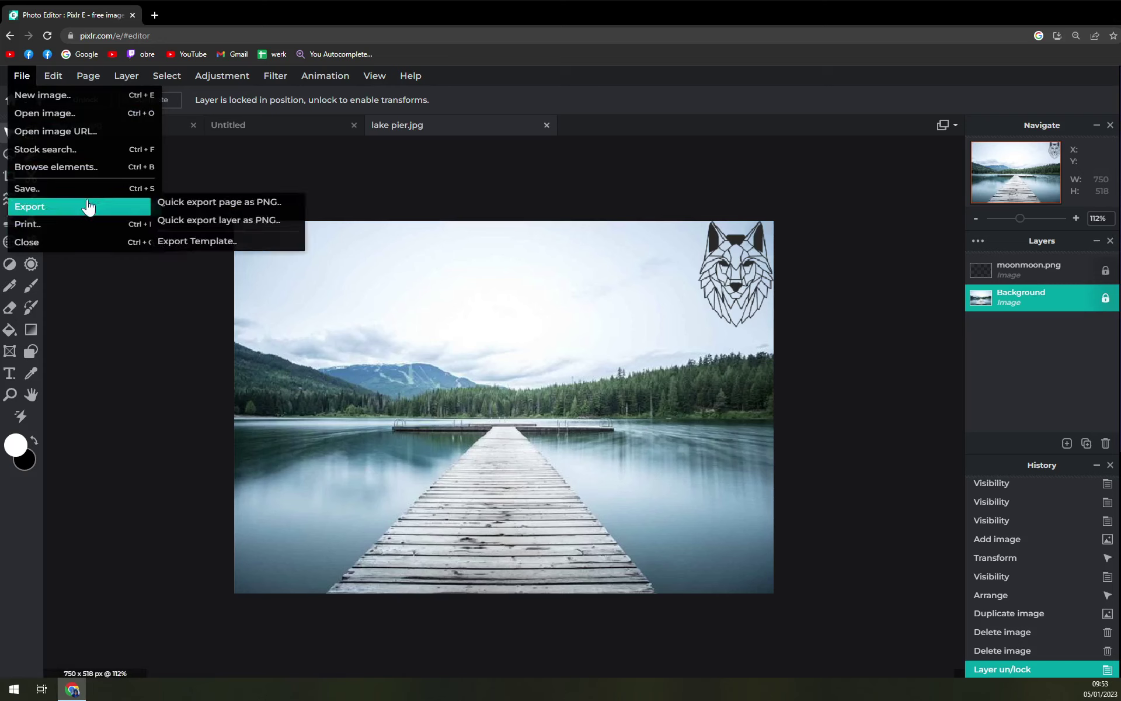